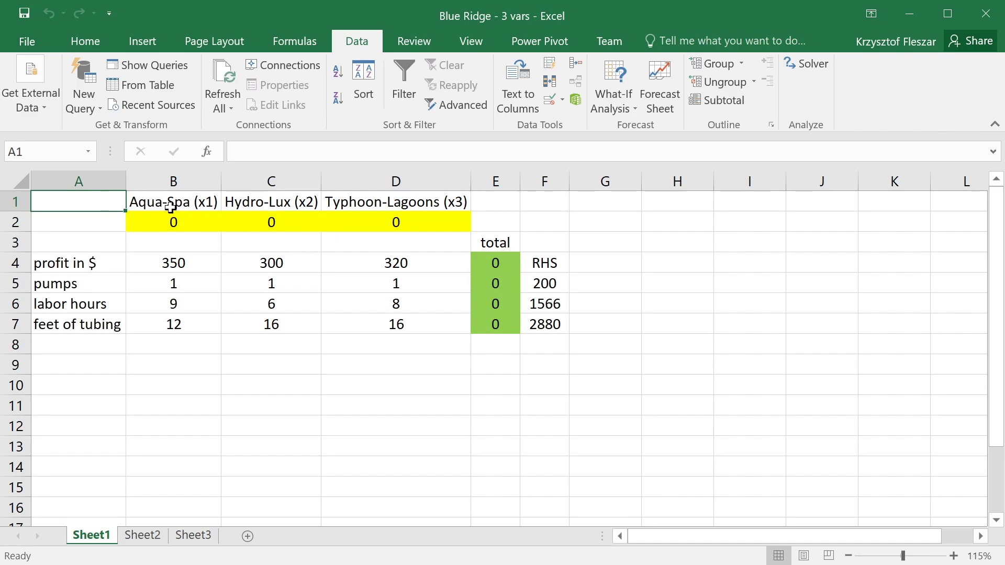
# Review the three product headings and the Typhoon-Lagoons coefficients for profit, pumps and labor hours
pyautogui.moveTo(168, 204); pyautogui.dragTo(260, 206)
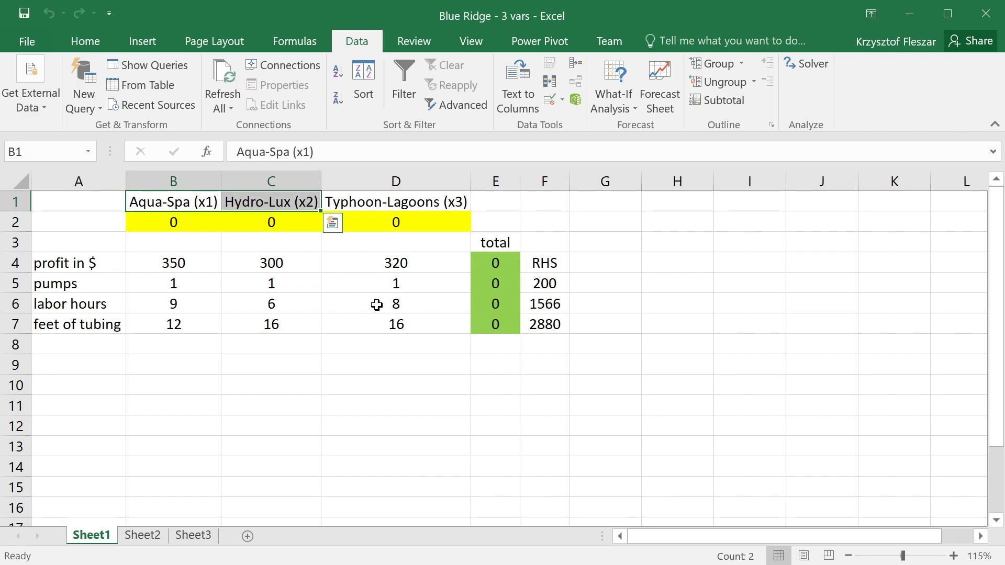
pyautogui.click(421, 198)
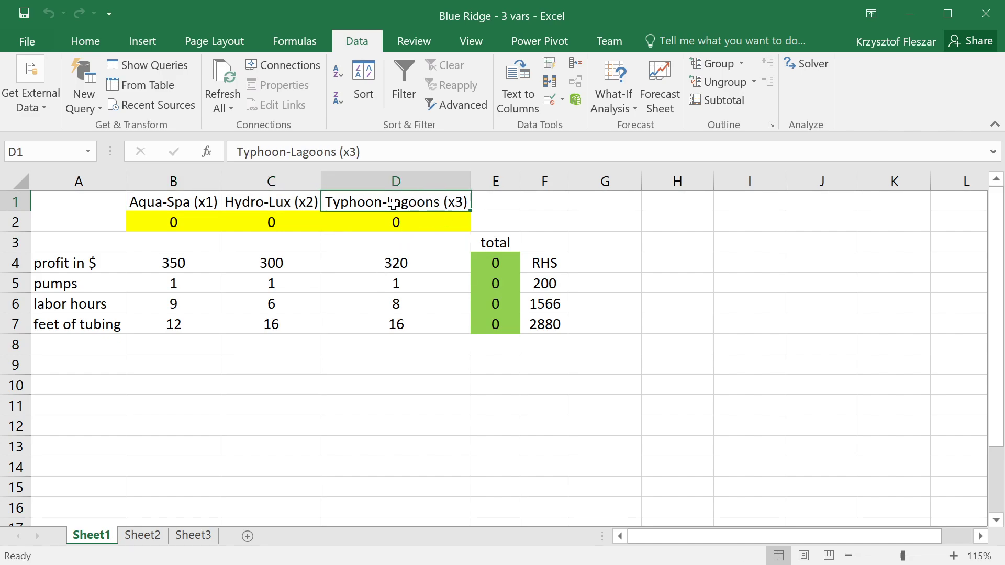
pyautogui.click(408, 269)
pyautogui.moveTo(408, 272); pyautogui.dragTo(425, 329)
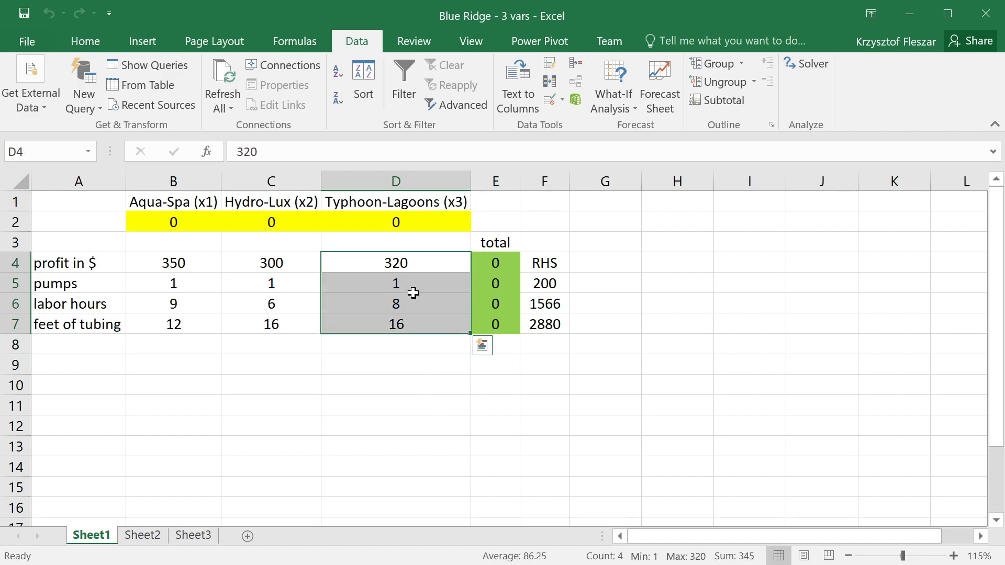
pyautogui.click(418, 268)
pyautogui.click(411, 290)
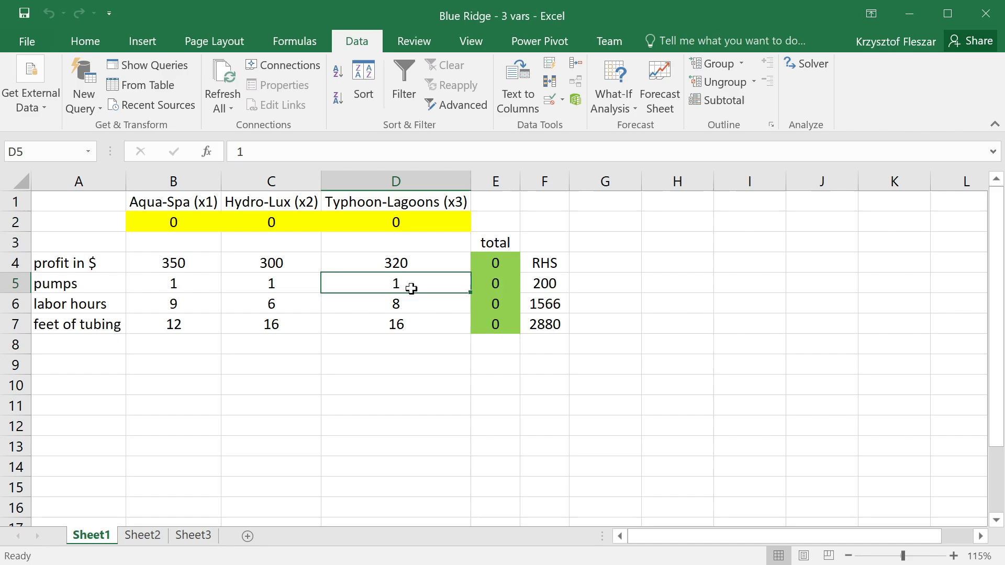
pyautogui.click(408, 308)
# Set the feet of tubing required by Typhoon-Lagoons (x3) to 13 in cell D7
pyautogui.click(411, 320)
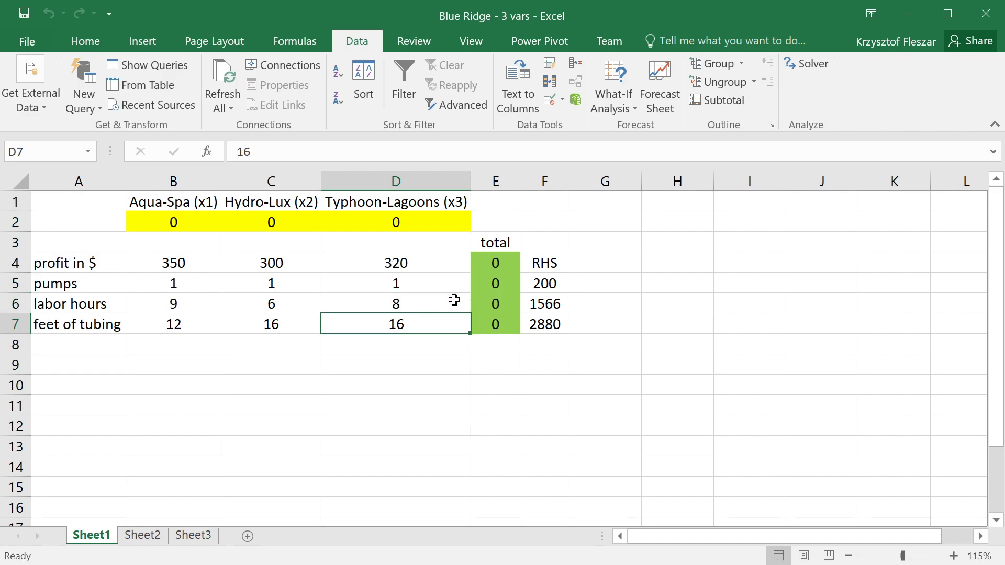
pyautogui.write('13')
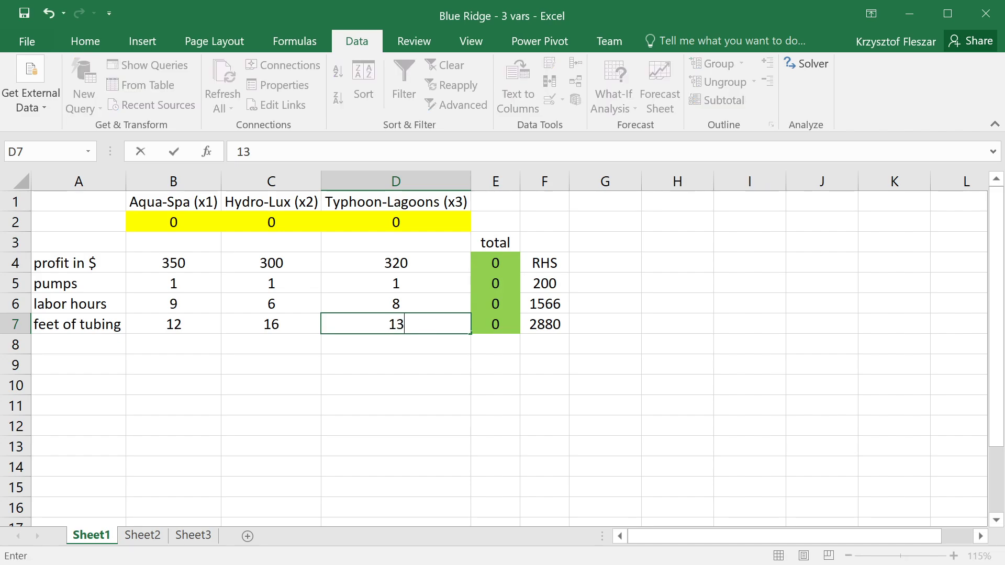
pyautogui.press('Return')
pyautogui.click(429, 326)
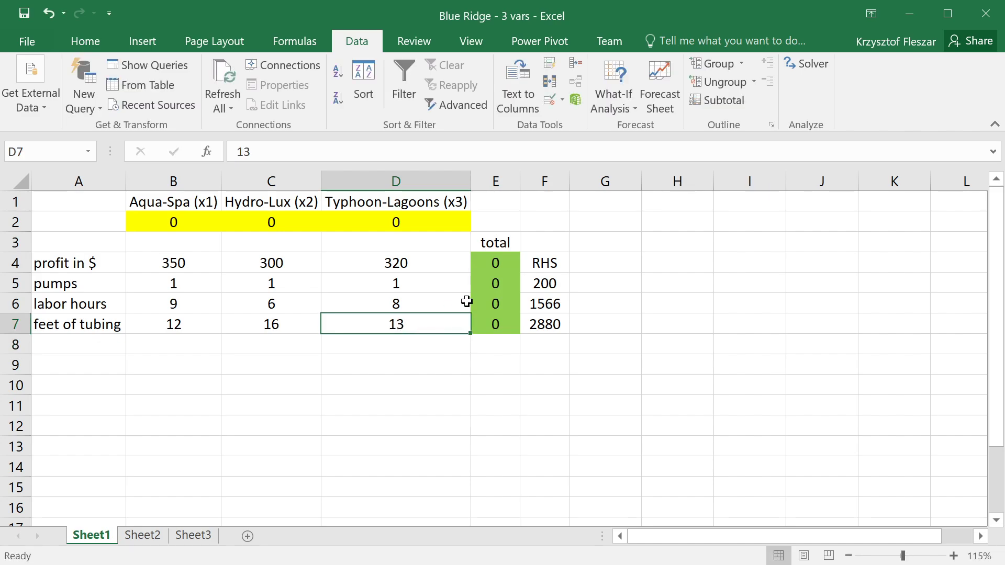
# Inspect the SUMPRODUCT formulas in the total column for profit, pumps, labor hours and feet of tubing, leaving them unedited
pyautogui.click(494, 263)
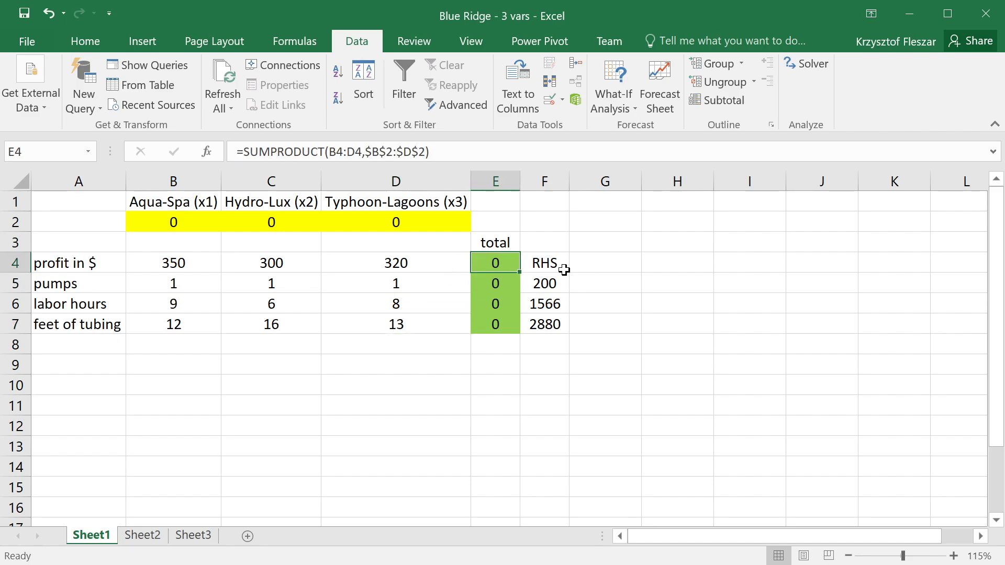
pyautogui.moveTo(508, 283); pyautogui.dragTo(500, 325)
pyautogui.click(505, 251)
pyautogui.doubleClick(489, 260)
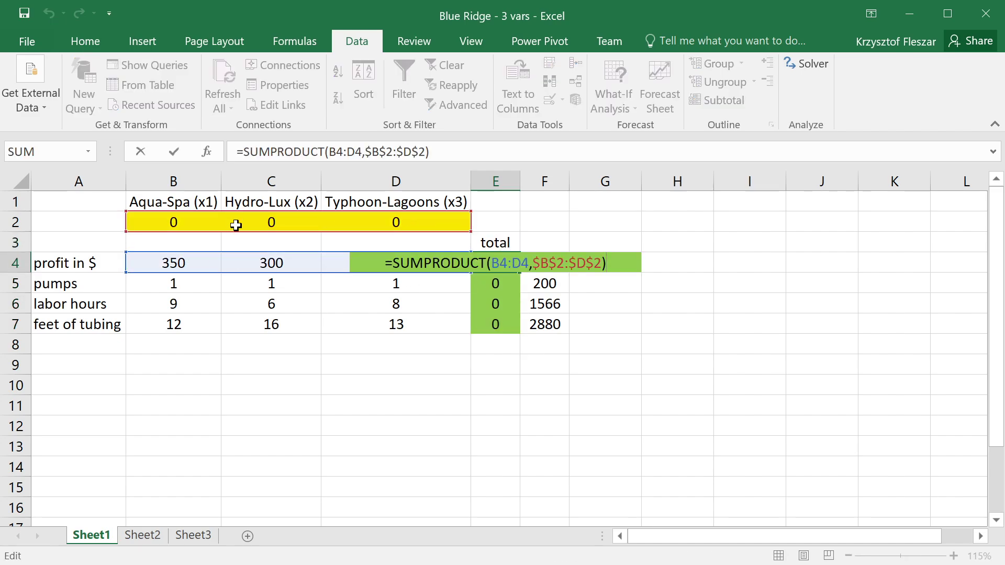
pyautogui.press('Escape')
pyautogui.click(506, 287)
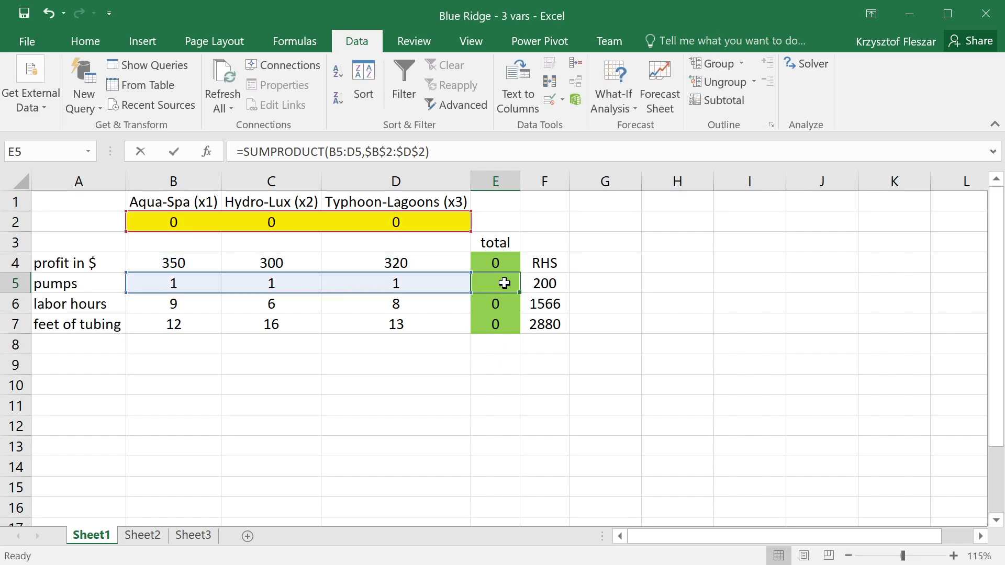
pyautogui.click(494, 305)
pyautogui.doubleClick(494, 305)
pyautogui.press('Escape')
pyautogui.doubleClick(502, 324)
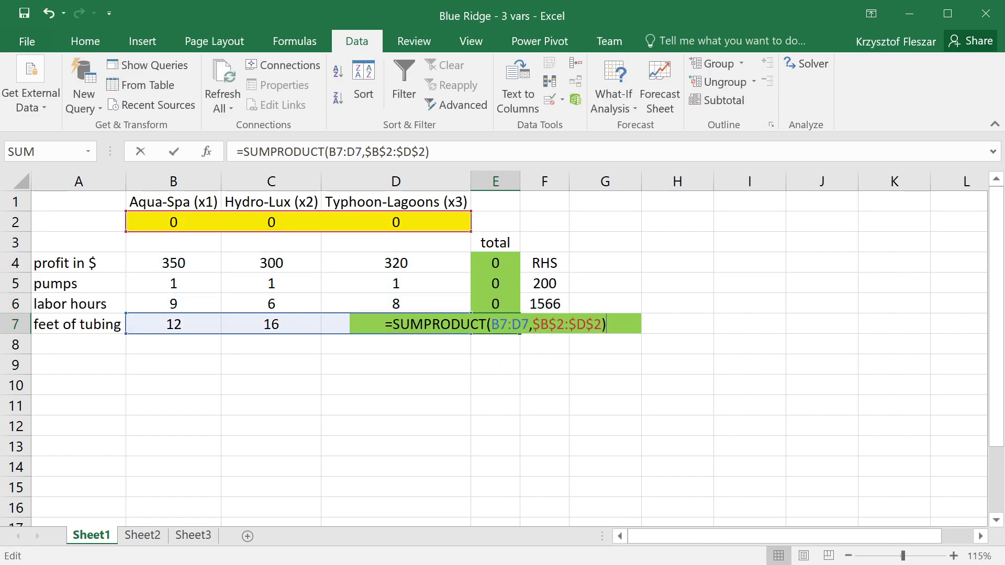
pyautogui.press('Escape')
pyautogui.click(519, 261)
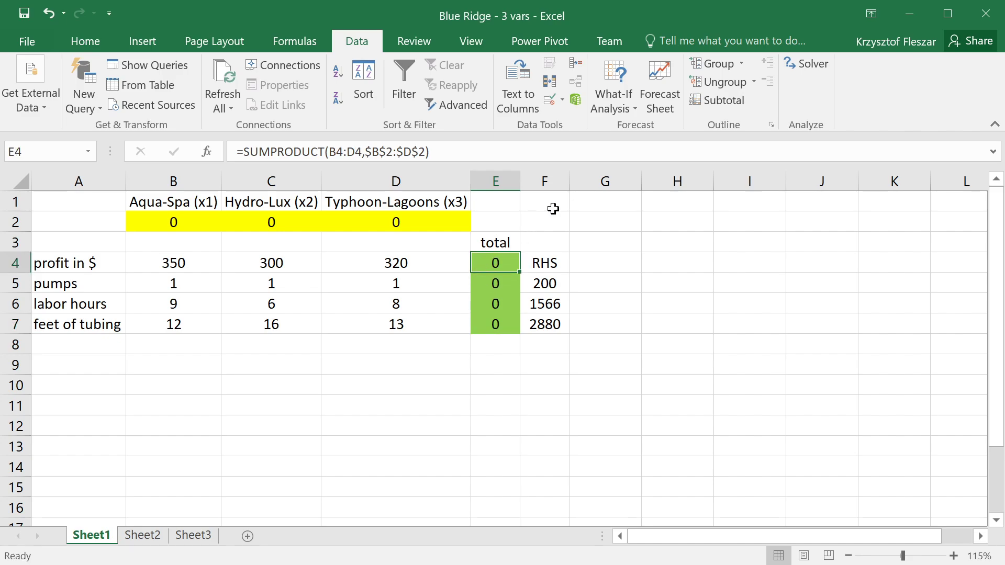
# Open Solver and check the objective cell, the changing variable cells and the constraint against the worksheet
pyautogui.click(806, 63)
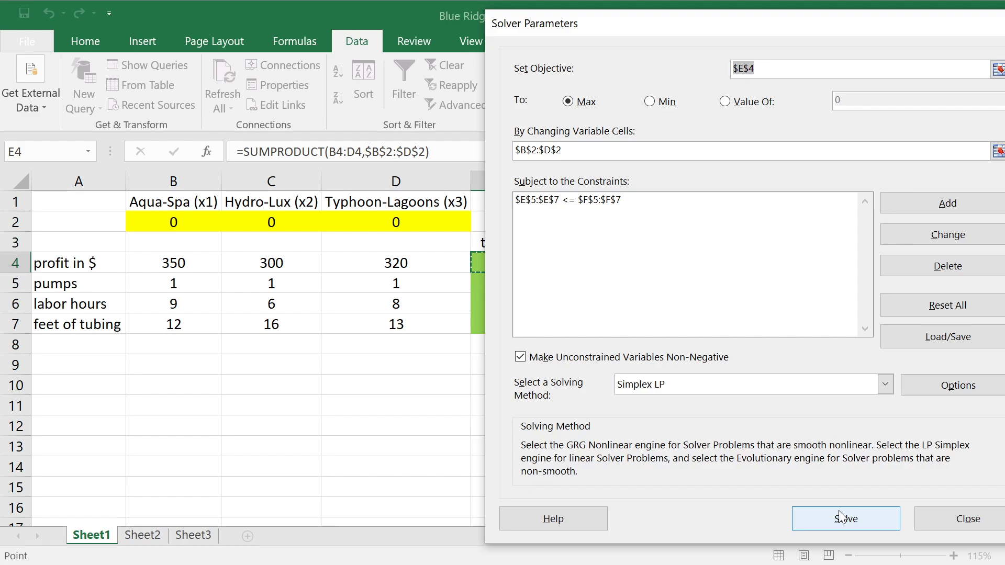
pyautogui.click(633, 149)
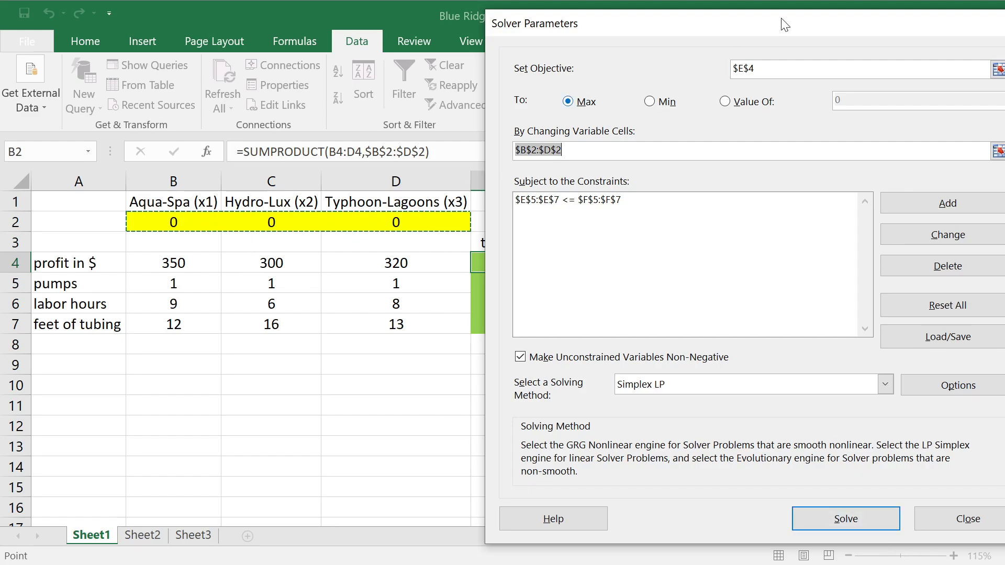
pyautogui.click(762, 69)
pyautogui.moveTo(668, 23); pyautogui.dragTo(803, 27)
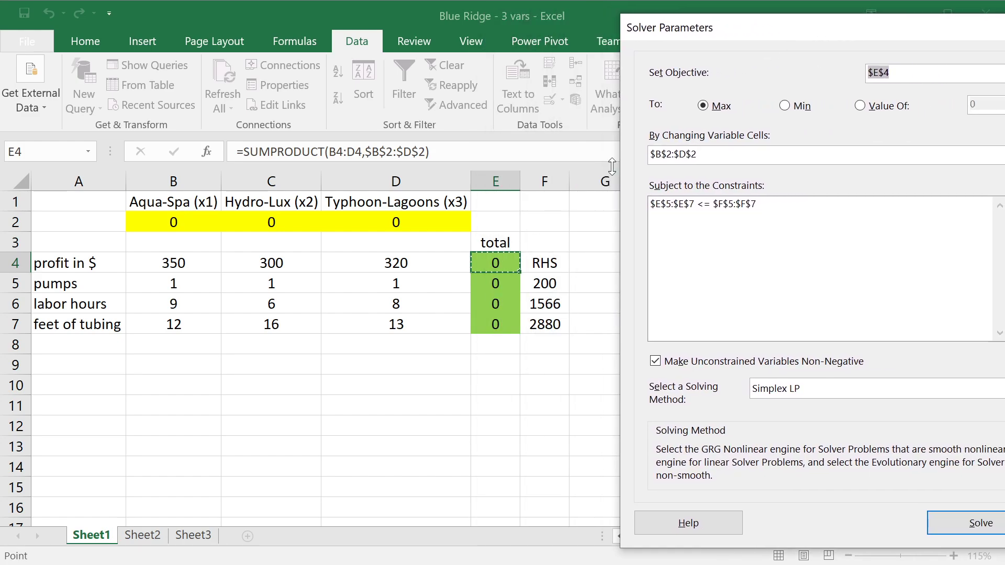
pyautogui.click(675, 154)
pyautogui.click(679, 205)
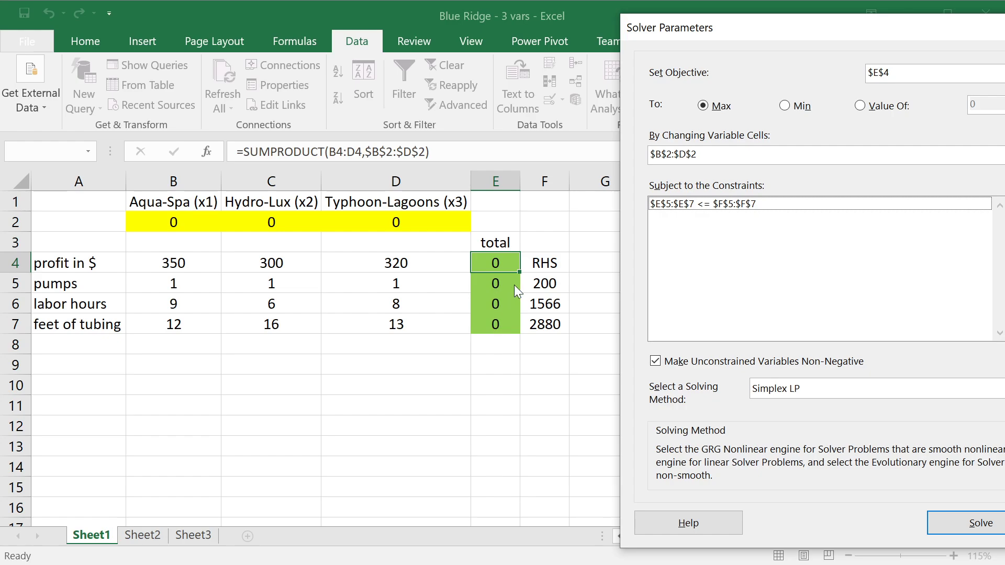
pyautogui.moveTo(758, 30); pyautogui.dragTo(664, 26)
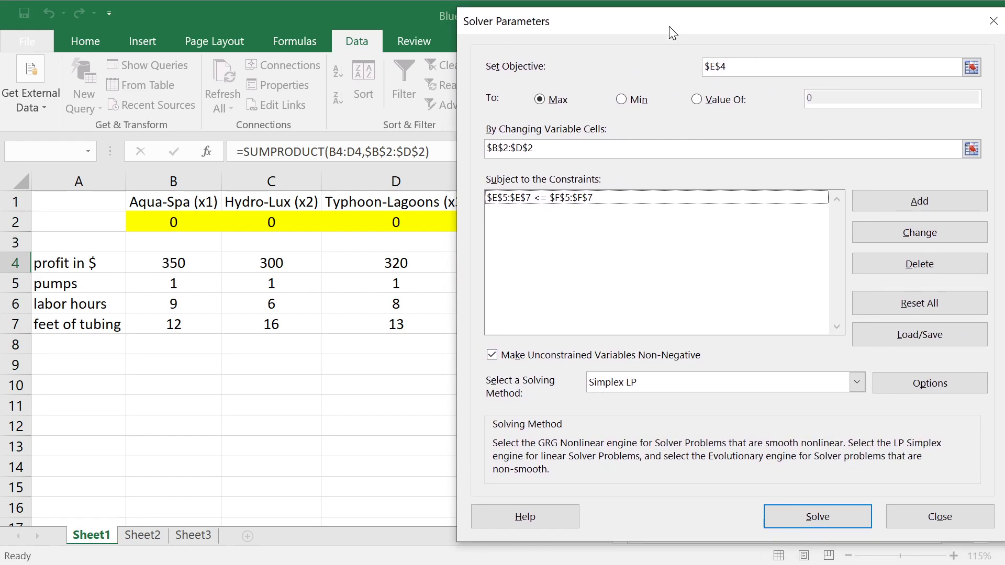
# Solve the model, keep the Solver solution, and generate and open a Sensitivity report
pyautogui.click(817, 517)
pyautogui.moveTo(323, 122); pyautogui.dragTo(688, 129)
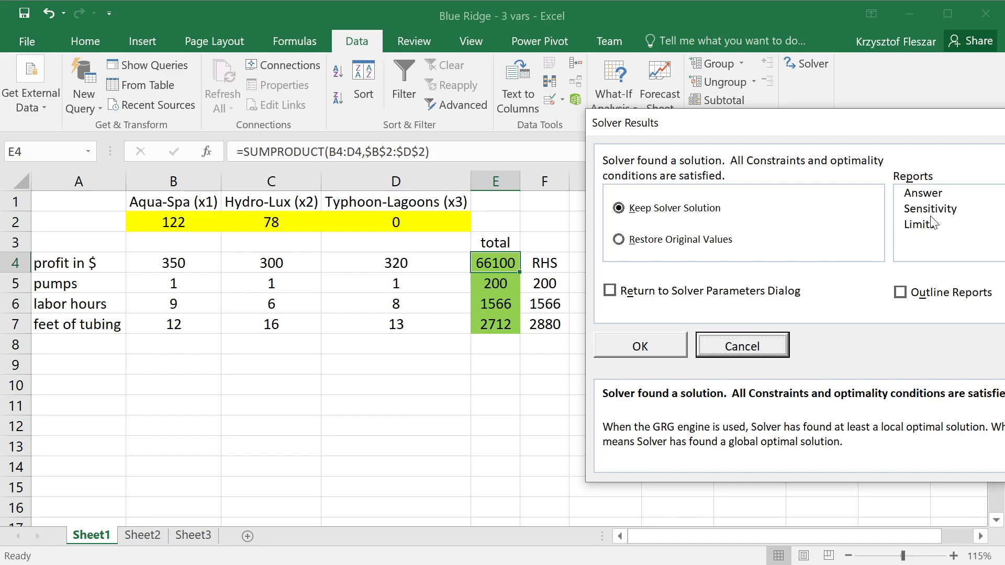
pyautogui.click(945, 210)
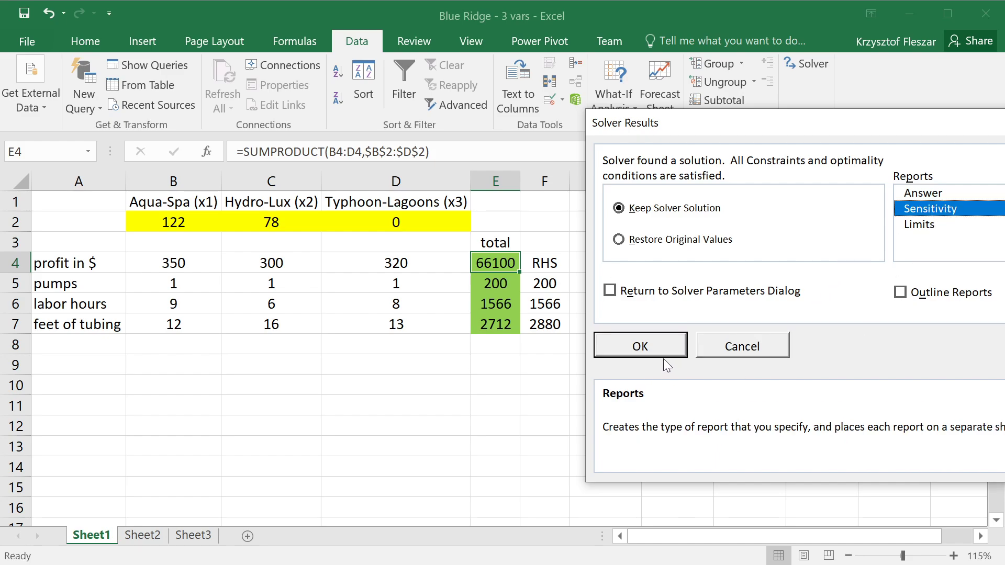
pyautogui.click(620, 342)
pyautogui.click(127, 535)
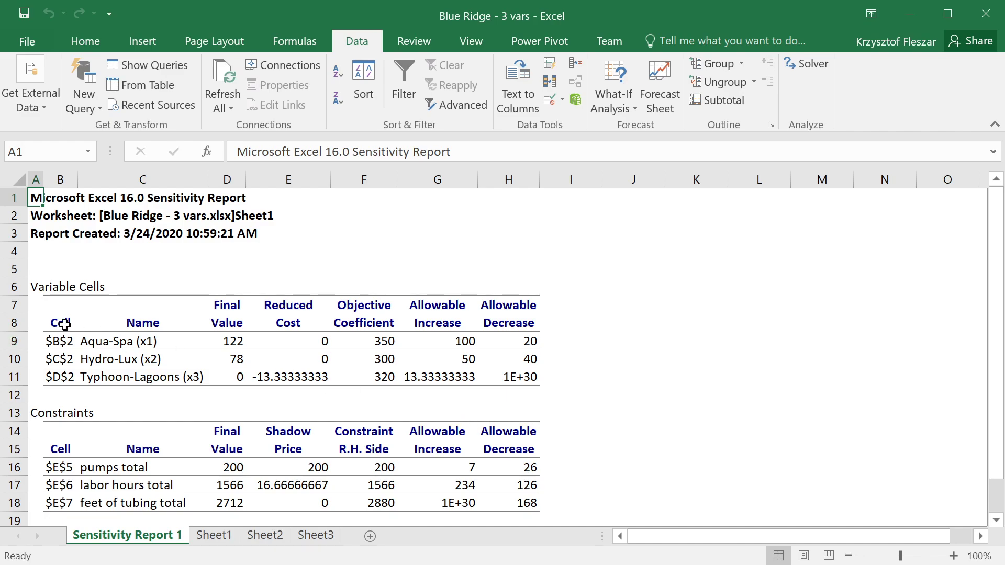
# Examine the Variable Cells and Constraints sections of the sensitivity report, including the constraints' shadow prices
pyautogui.moveTo(46, 287); pyautogui.dragTo(366, 361)
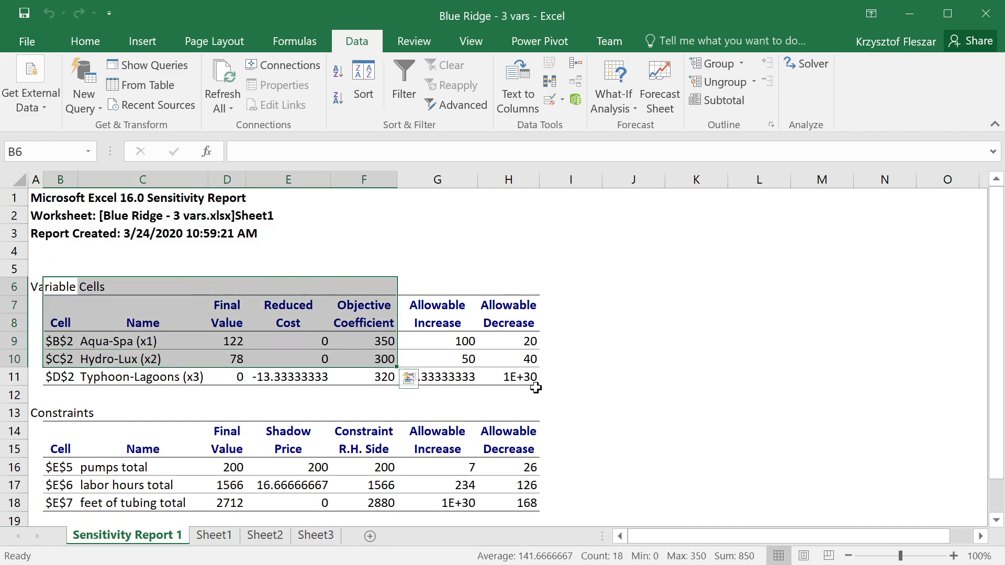
pyautogui.click(531, 386)
pyautogui.click(524, 359)
pyautogui.moveTo(521, 377); pyautogui.dragTo(147, 375)
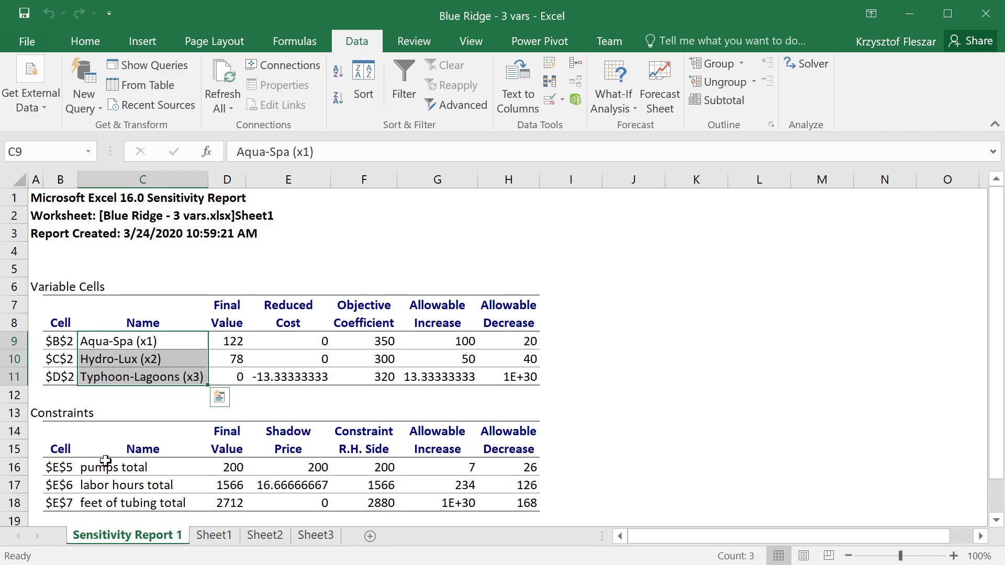
pyautogui.moveTo(41, 419); pyautogui.dragTo(502, 504)
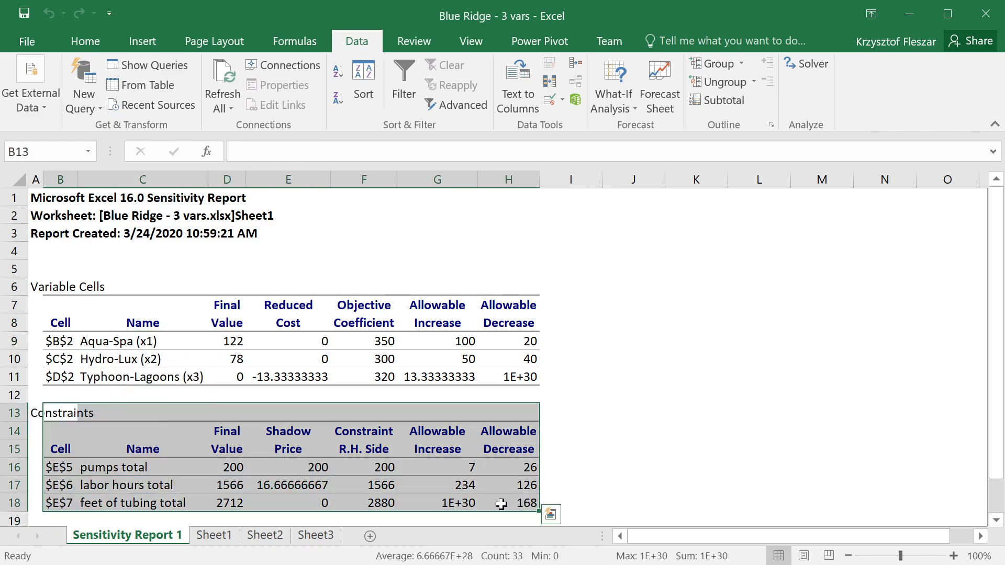
pyautogui.click(314, 467)
pyautogui.moveTo(308, 468); pyautogui.dragTo(314, 503)
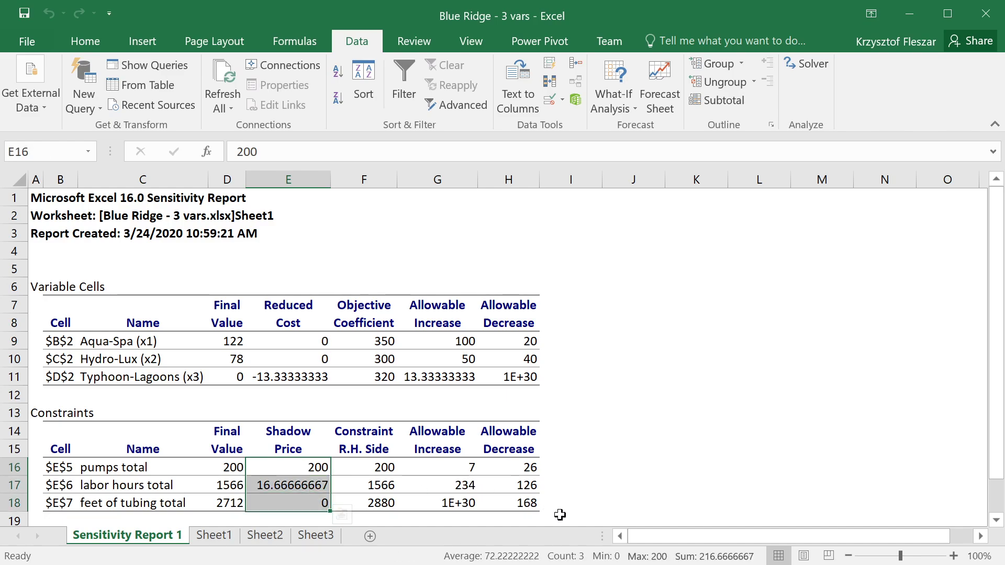
pyautogui.moveTo(286, 471); pyautogui.dragTo(274, 467)
pyautogui.click(35, 414)
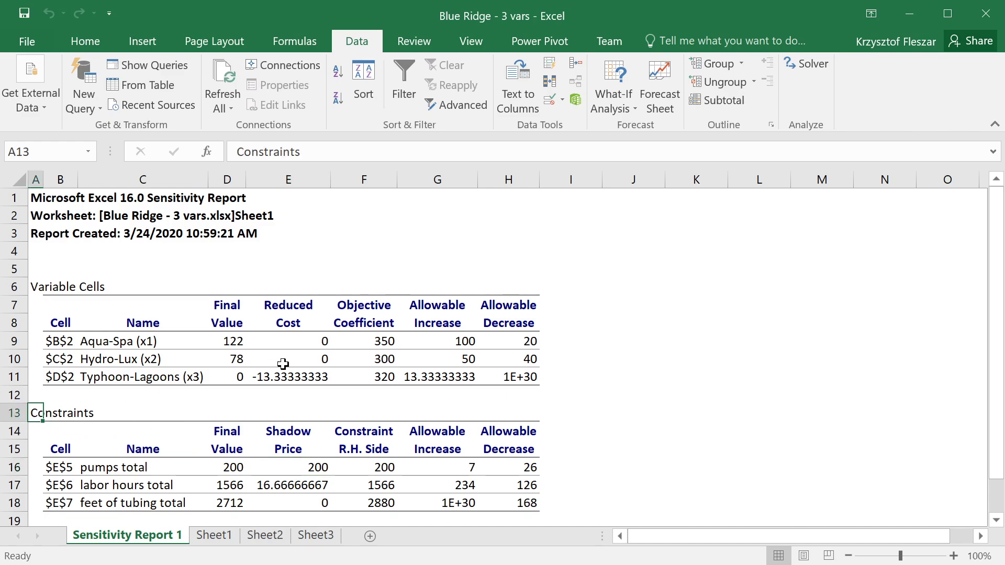
# Examine the Typhoon-Lagoons row in the Variable Cells section: final value, reduced cost, objective coefficient and allowable increase
pyautogui.moveTo(37, 288); pyautogui.dragTo(526, 360)
pyautogui.click(163, 390)
pyautogui.moveTo(47, 377); pyautogui.dragTo(239, 376)
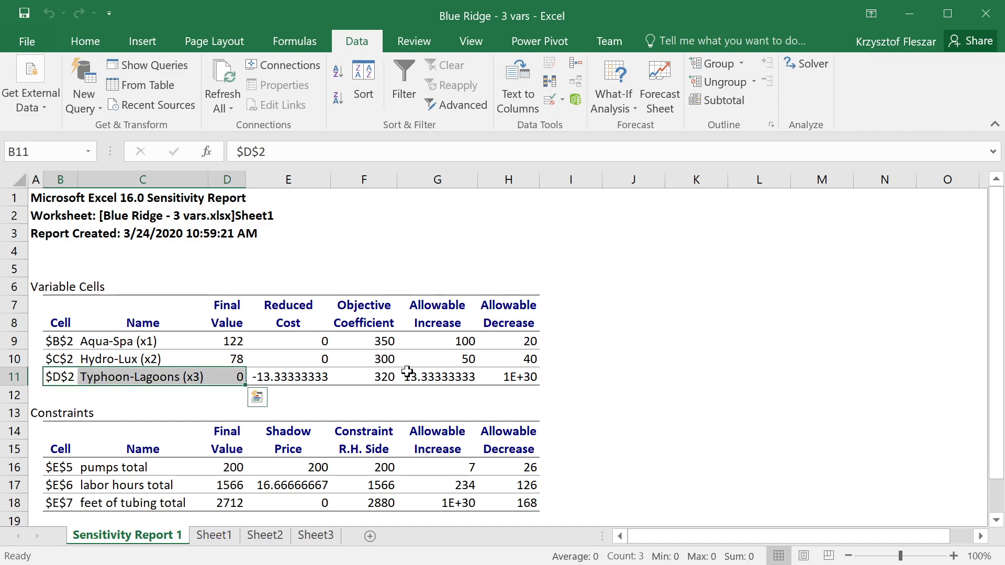
pyautogui.moveTo(432, 378); pyautogui.dragTo(490, 377)
pyautogui.press('Left')
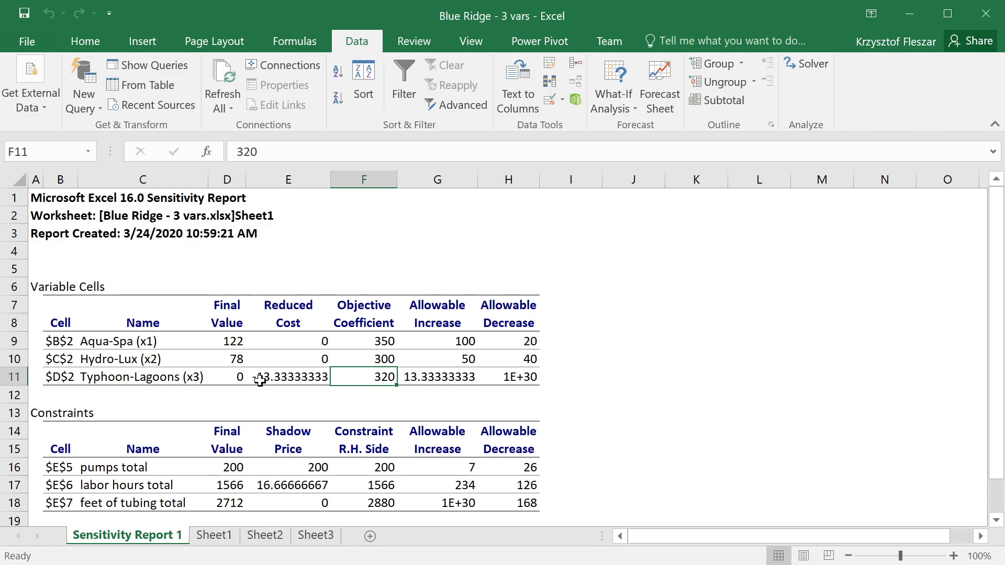
pyautogui.click(284, 381)
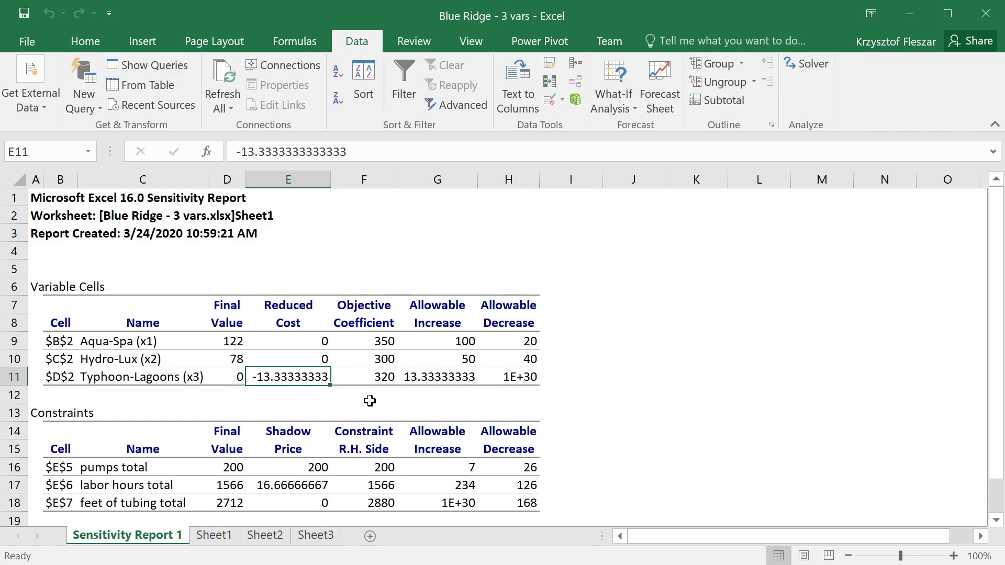
pyautogui.click(93, 376)
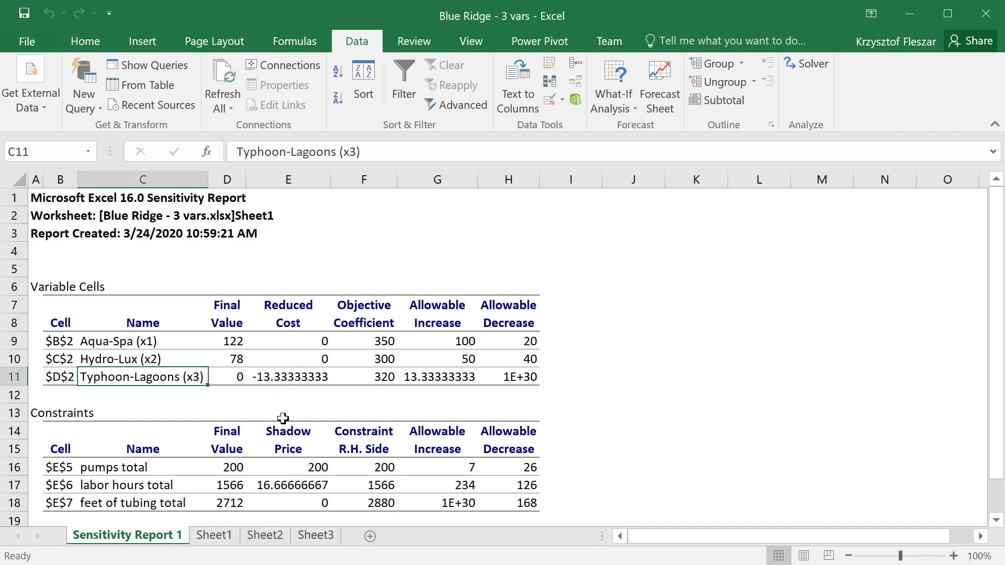
pyautogui.click(376, 381)
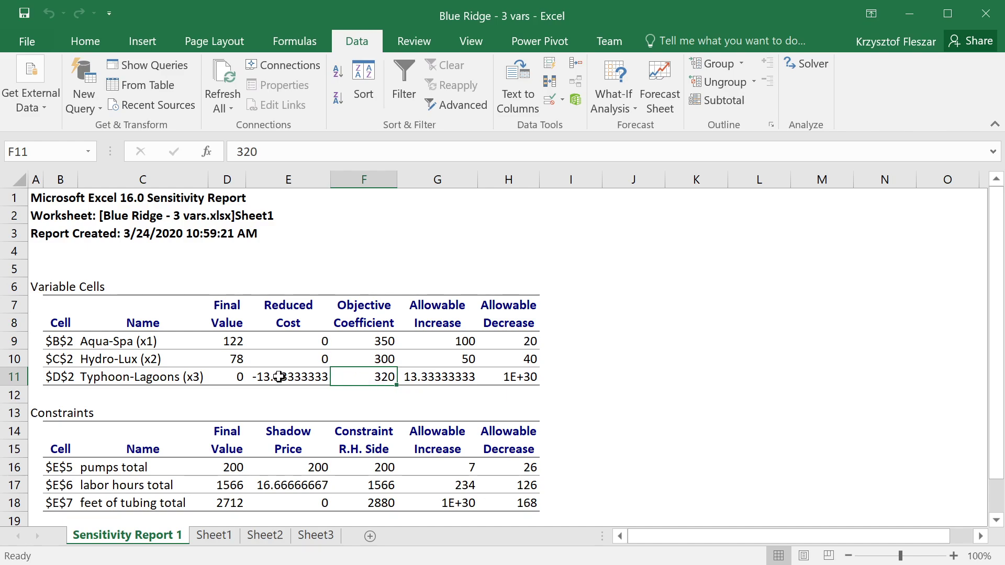
# Study the reduced cost of Typhoon-Lagoons in relation to its allowable increase and final value
pyautogui.click(253, 379)
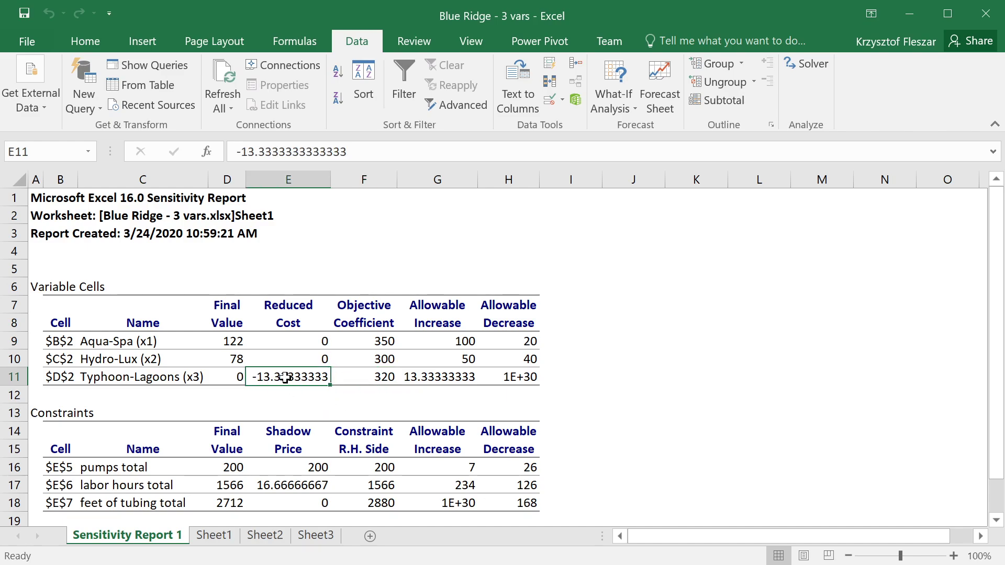
pyautogui.click(298, 401)
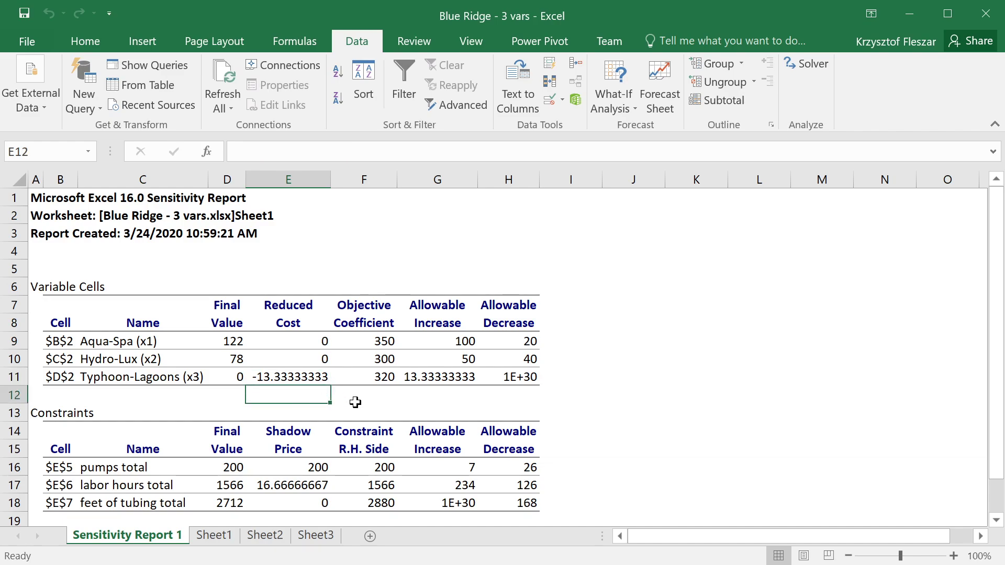
pyautogui.click(361, 401)
pyautogui.click(495, 395)
pyautogui.click(298, 379)
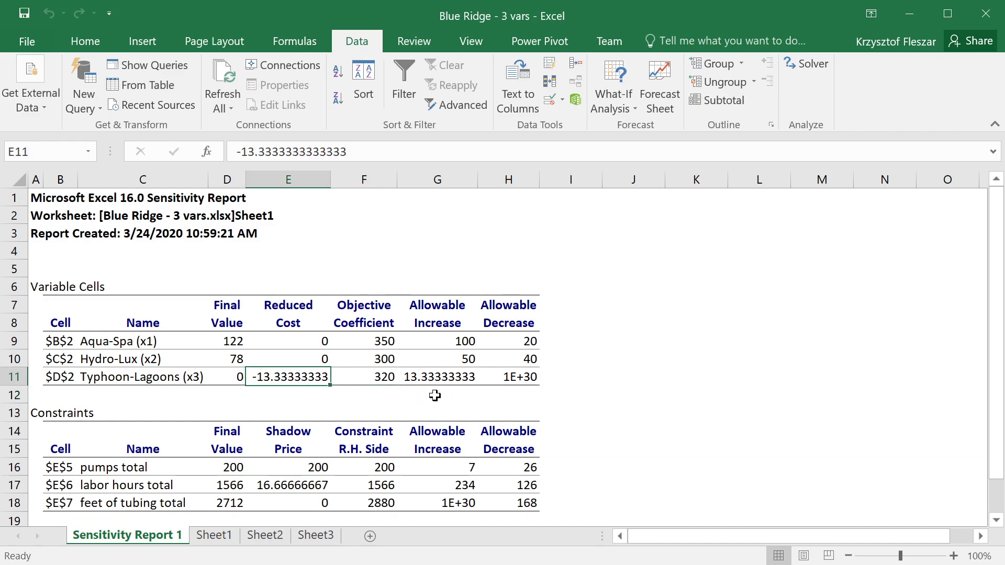
pyautogui.click(435, 395)
pyautogui.click(297, 372)
pyautogui.click(236, 378)
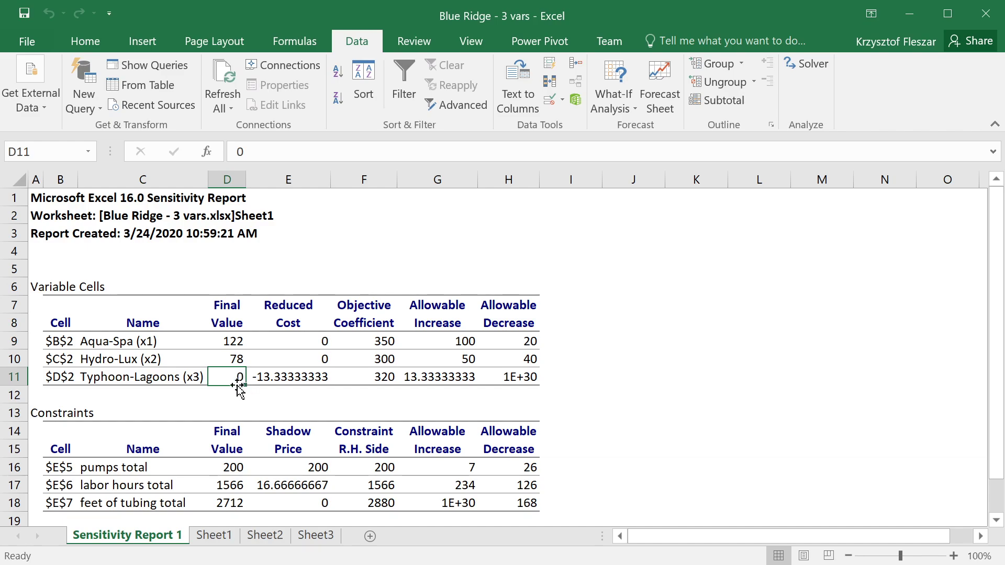
pyautogui.click(278, 379)
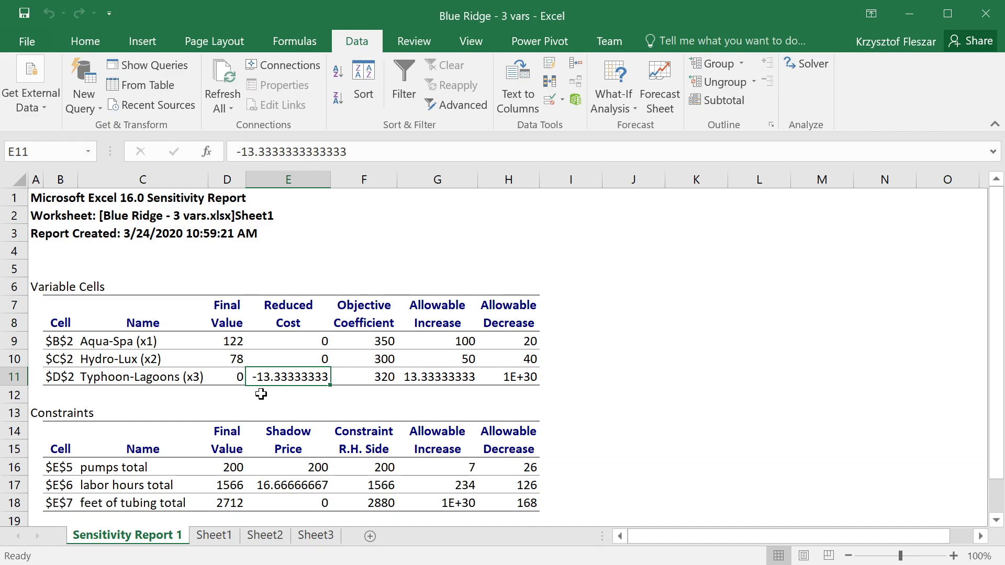
# Examine how the objective coefficient of Typhoon-Lagoons relates to its reduced cost and final value in the Variable Cells section
pyautogui.click(287, 395)
pyautogui.click(222, 394)
pyautogui.click(293, 397)
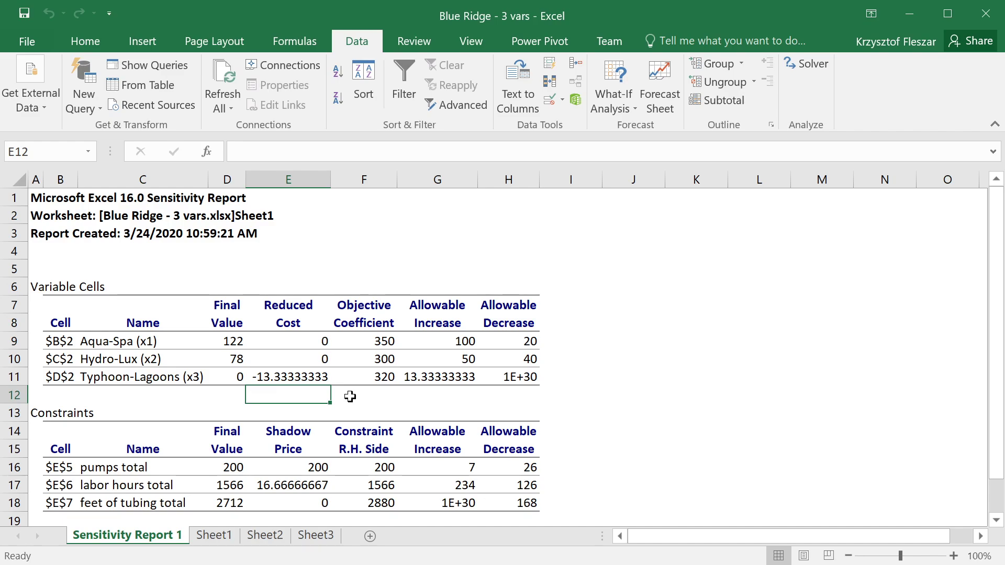
pyautogui.click(360, 396)
pyautogui.click(364, 382)
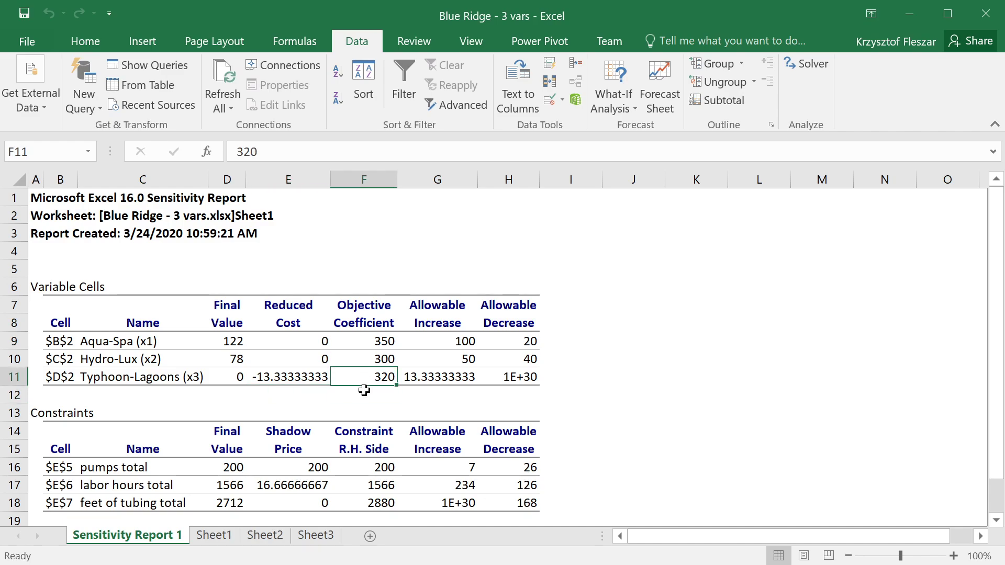
pyautogui.moveTo(220, 377); pyautogui.dragTo(285, 377)
pyautogui.click(231, 377)
pyautogui.click(192, 377)
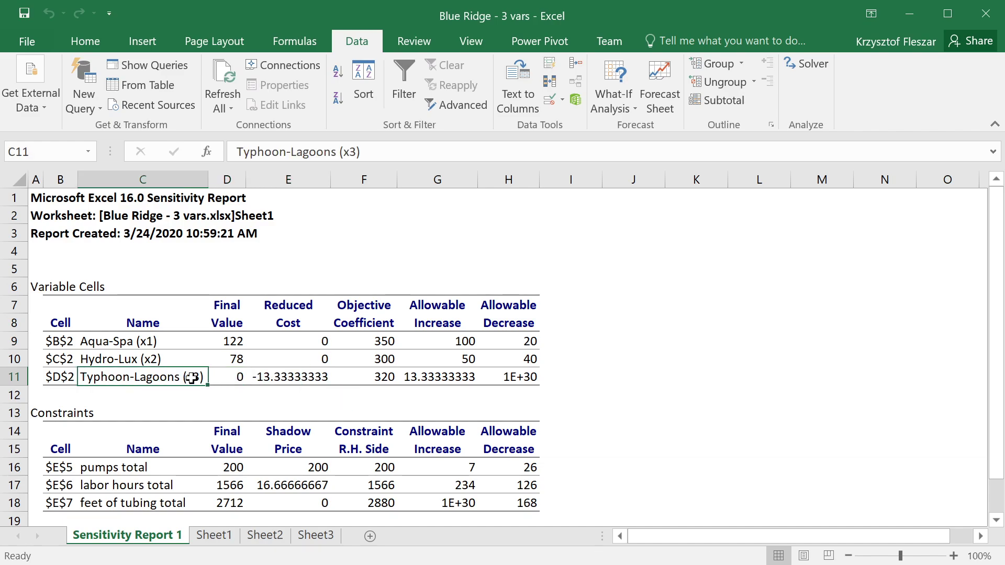
pyautogui.click(225, 377)
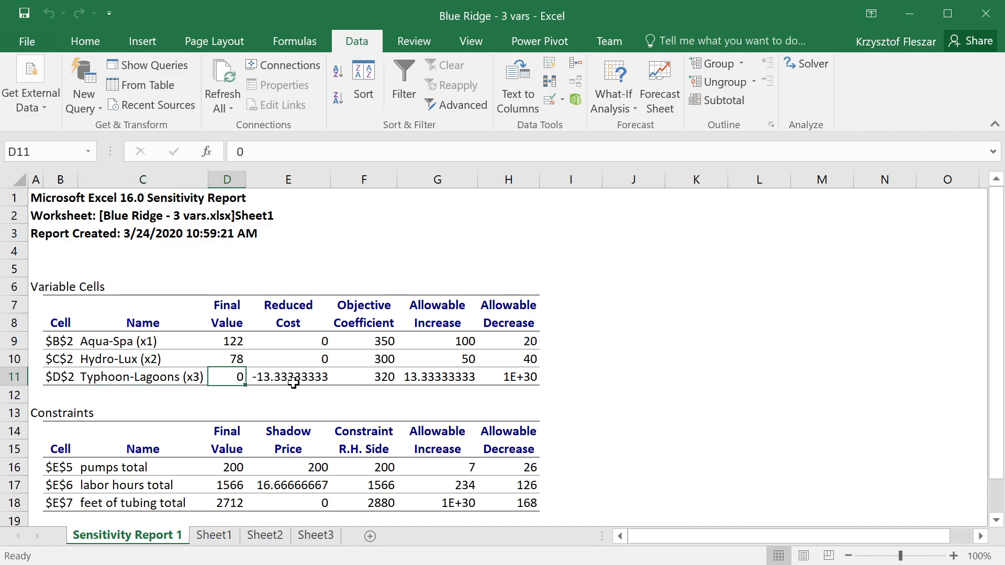
pyautogui.click(358, 378)
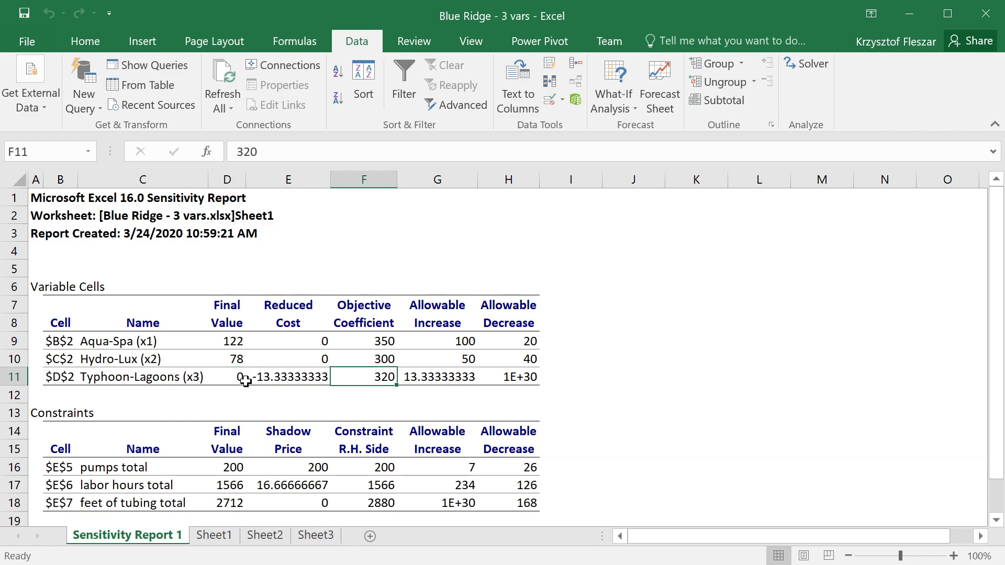
pyautogui.click(261, 372)
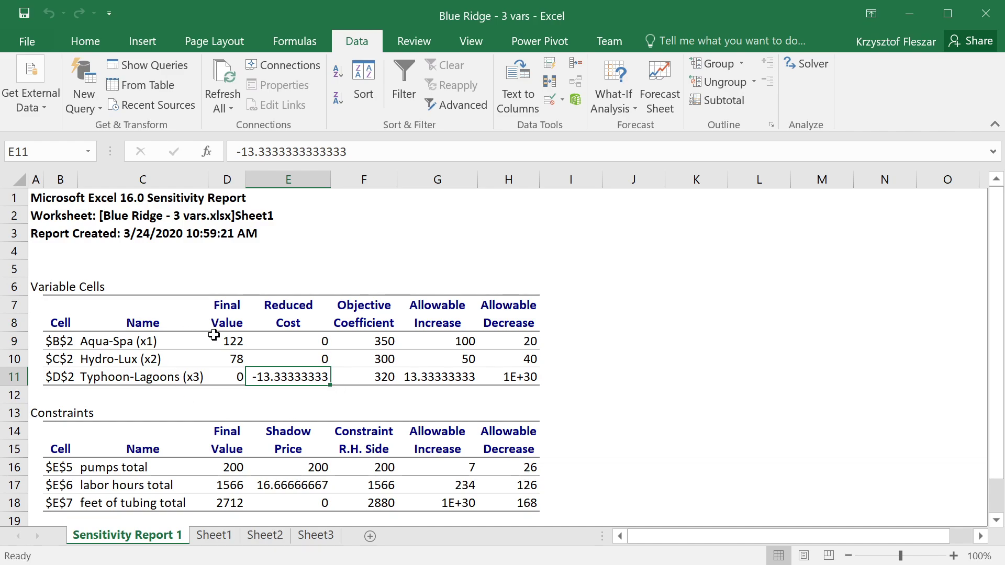
# Compare the reduced costs of Aqua-Spa and Hydro-Lux with their final values
pyautogui.moveTo(276, 342); pyautogui.dragTo(289, 359)
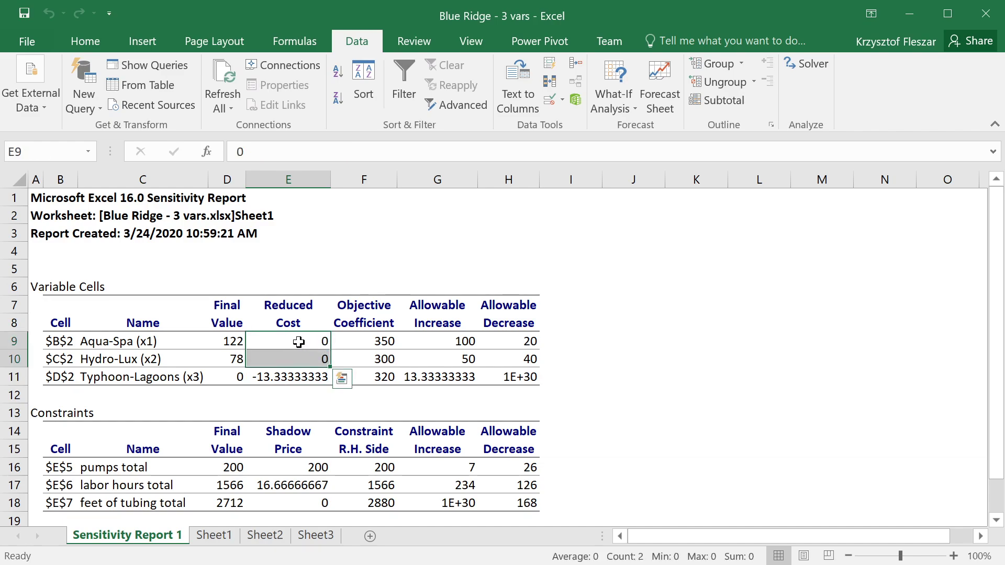
pyautogui.click(231, 341)
pyautogui.click(231, 360)
pyautogui.click(231, 341)
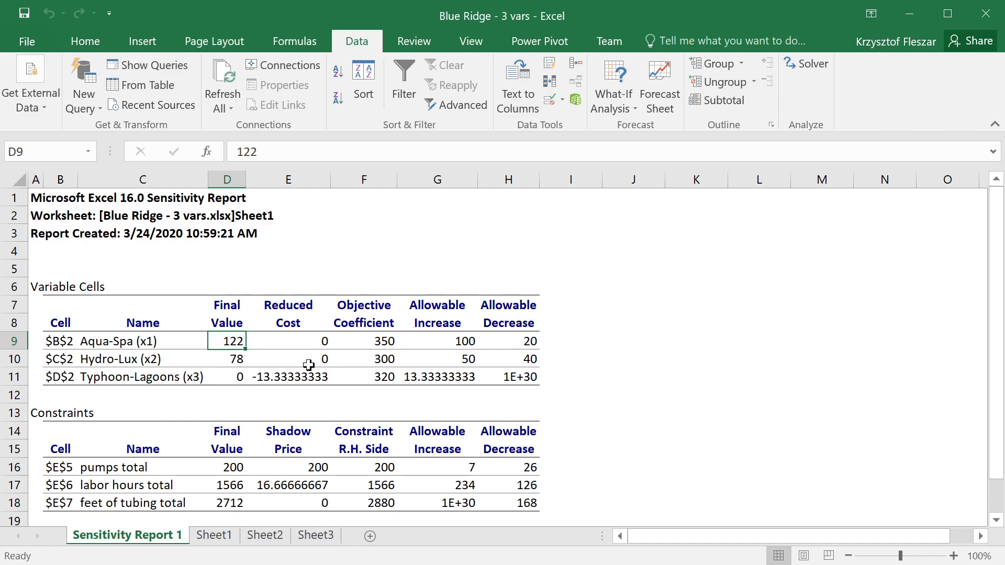
# Review the reduced cost of Typhoon-Lagoons against its final value, and consider it together with the product's objective coefficient
pyautogui.click(279, 377)
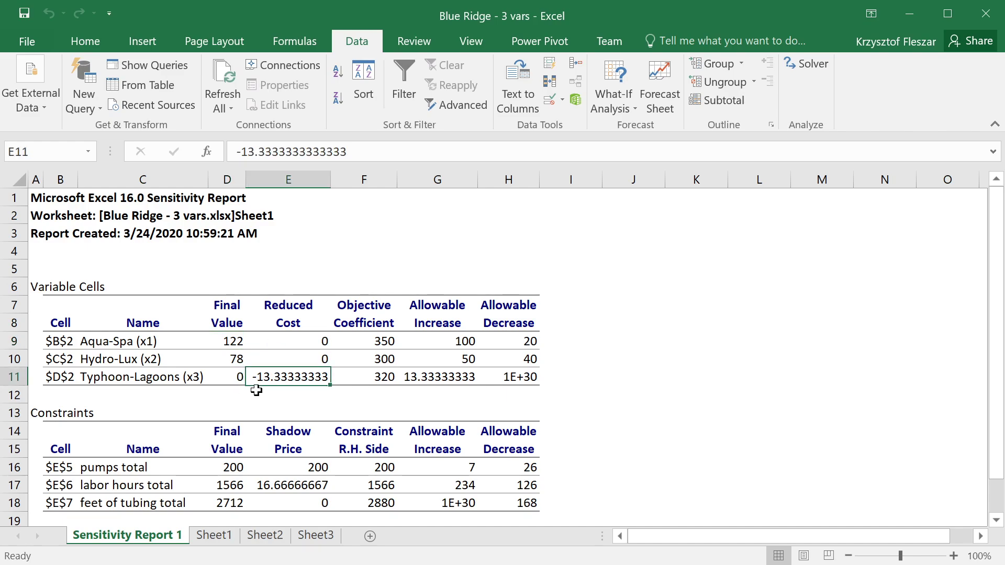
pyautogui.click(227, 377)
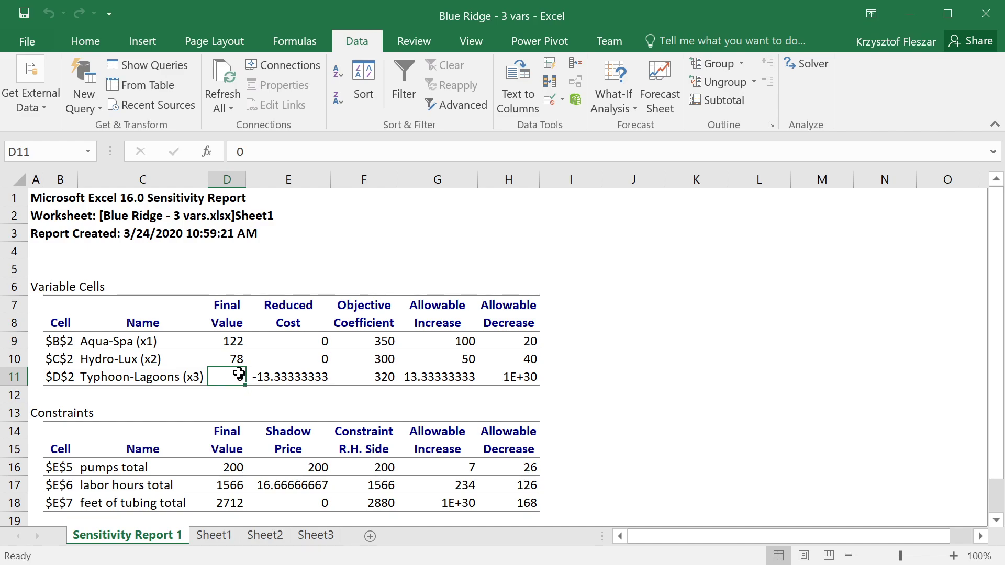
pyautogui.click(278, 377)
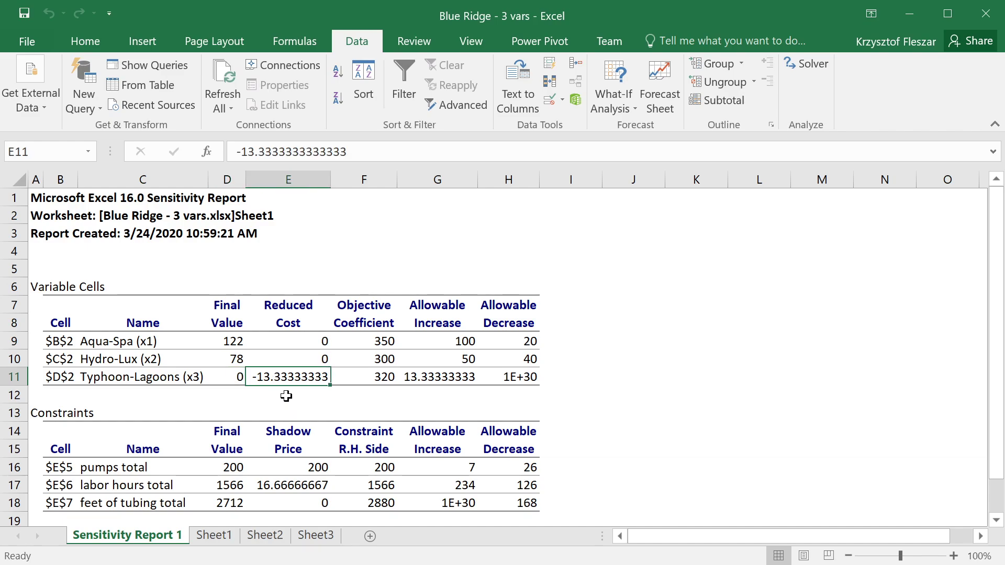
pyautogui.click(228, 376)
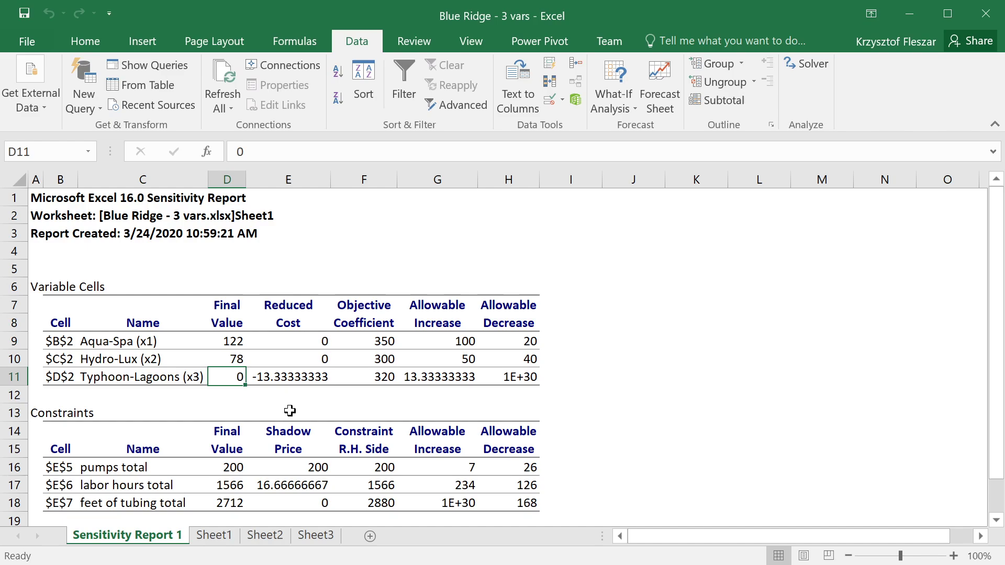
pyautogui.click(269, 395)
pyautogui.click(270, 376)
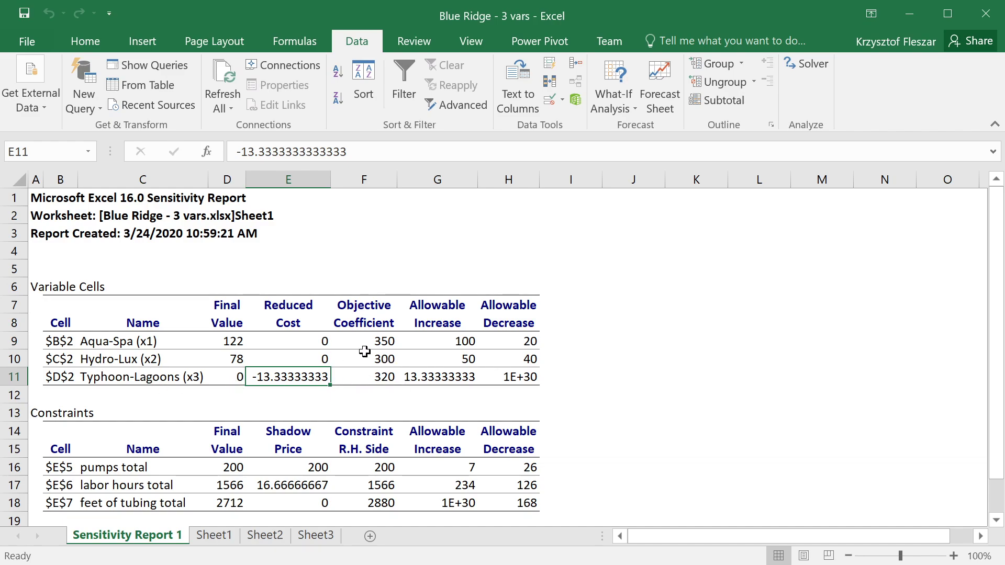
pyautogui.click(390, 376)
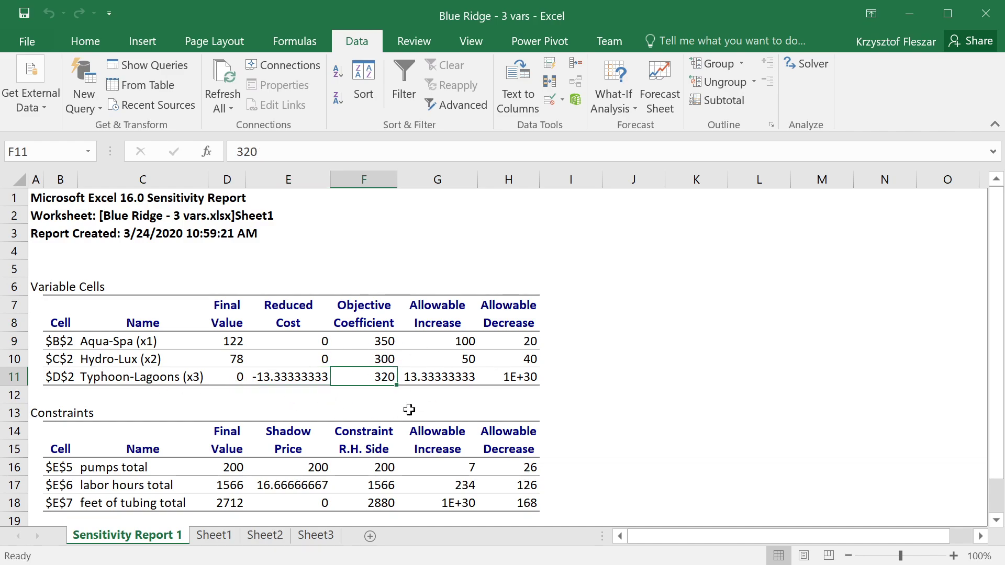
pyautogui.click(373, 394)
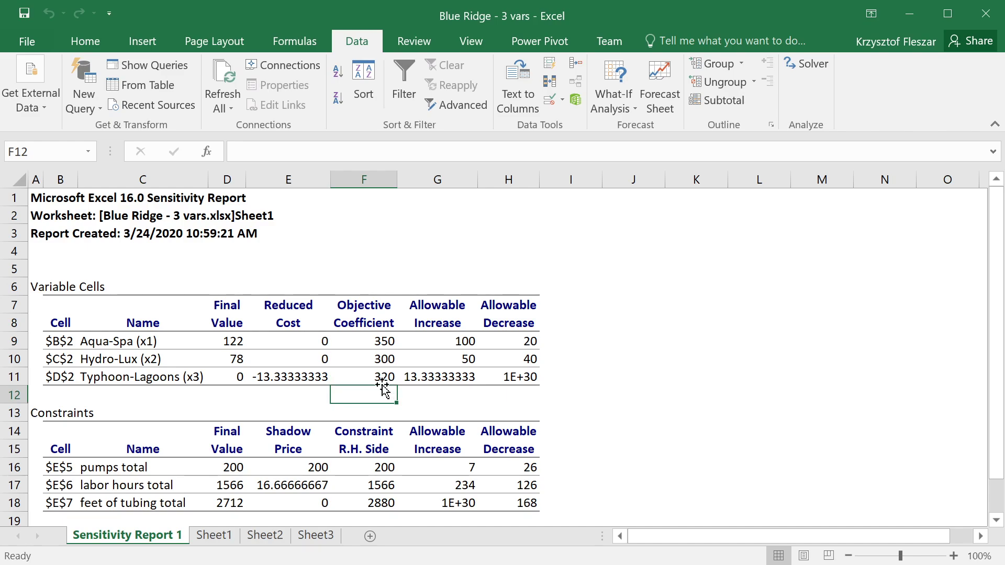
pyautogui.click(377, 378)
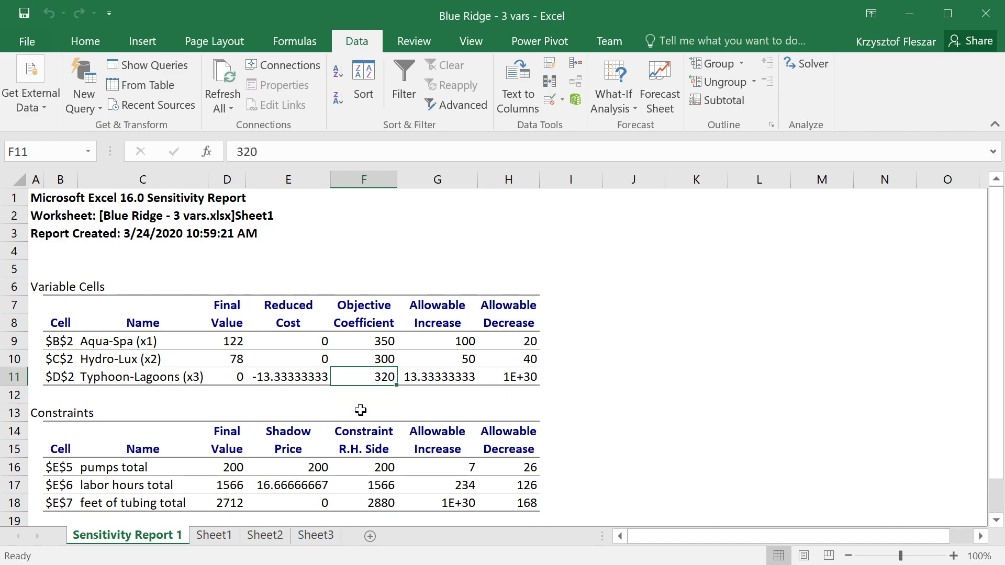